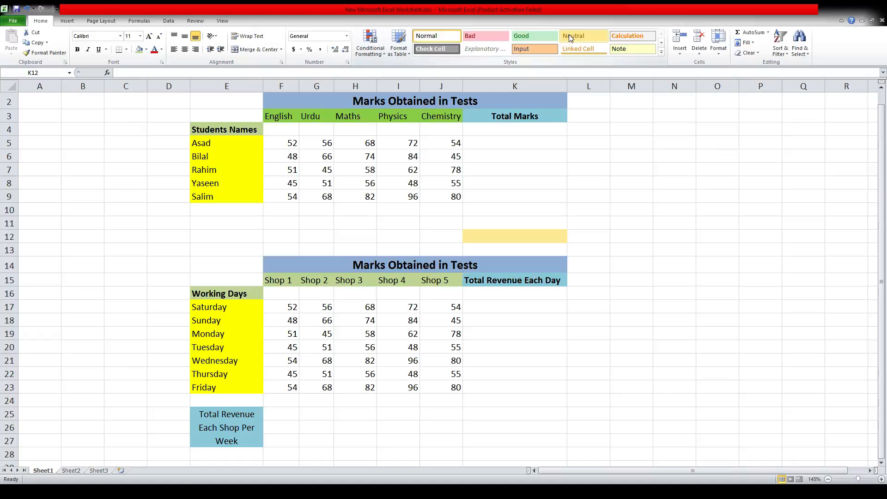
Look over the second table's shop columns, working-day rows and Total Revenue Each Day column.
click(503, 135)
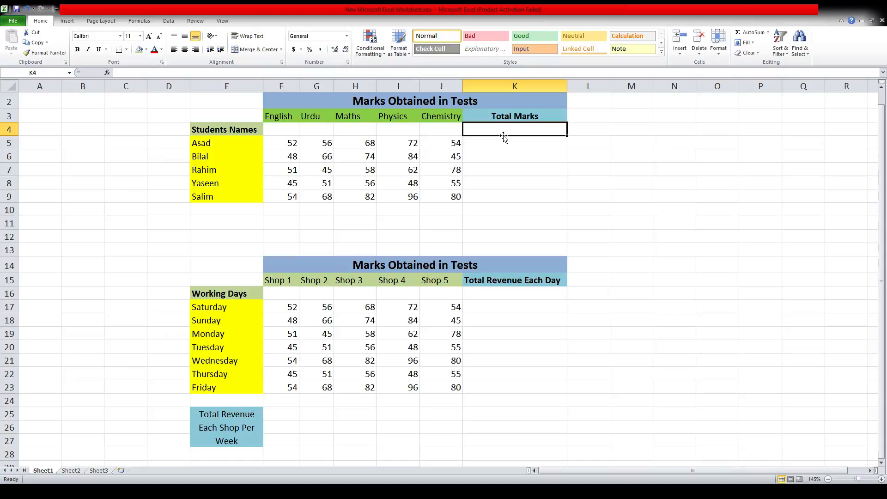
key(Down)
key(Down)
key(Down)
key(Down)
key(Down)
key(Down)
key(Down)
key(Down)
key(Down)
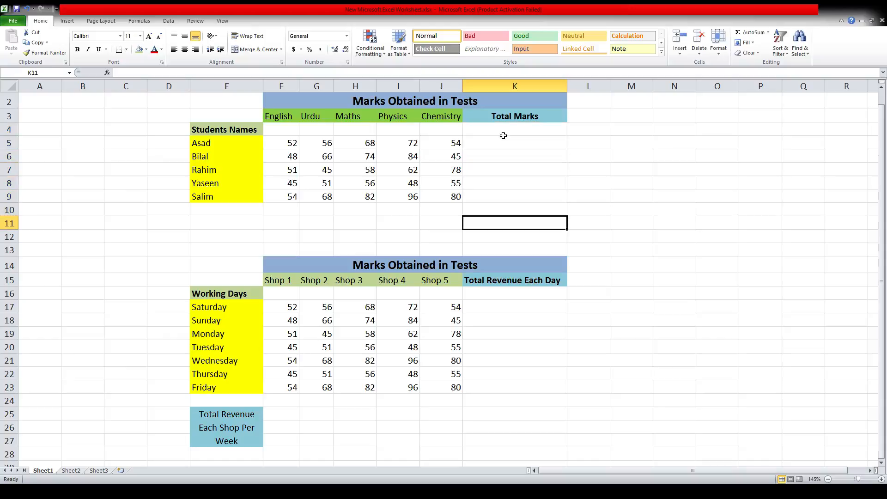
key(Down)
key(Down)
key(Down)
key(Left)
key(Left)
key(Left)
key(Left)
key(Left)
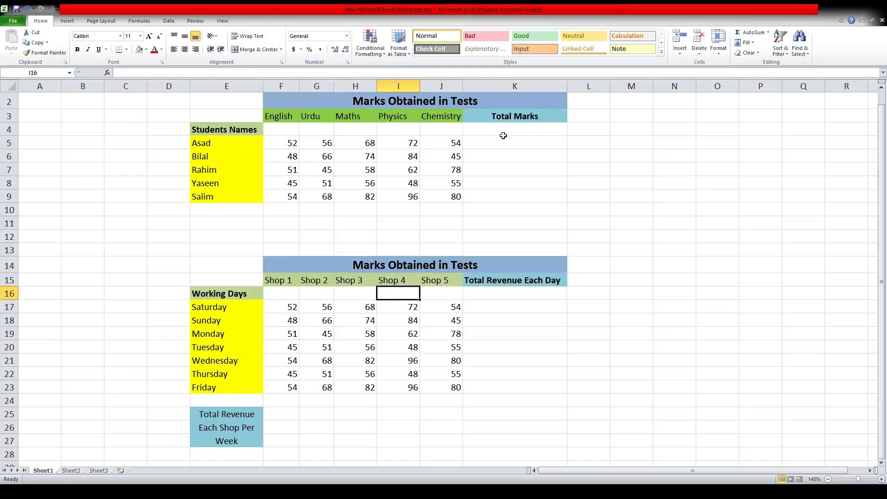
key(Up)
key(Right)
key(Right)
key(Right)
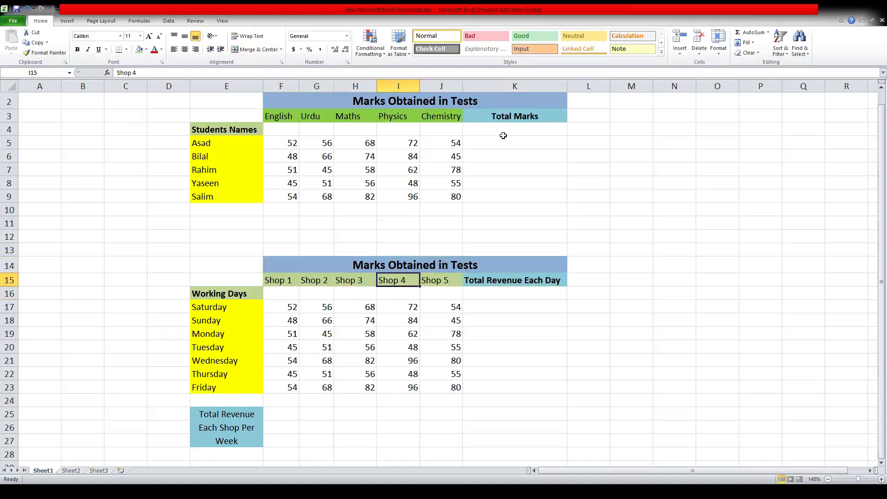
key(Right)
key(Down)
key(Down)
key(Left)
key(Left)
key(Left)
key(Left)
key(Left)
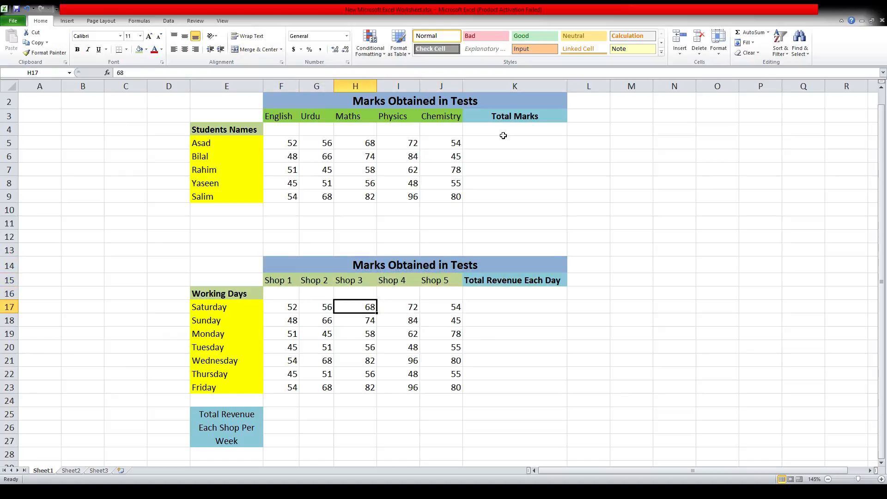
key(Down)
key(Down)
key(Right)
key(Right)
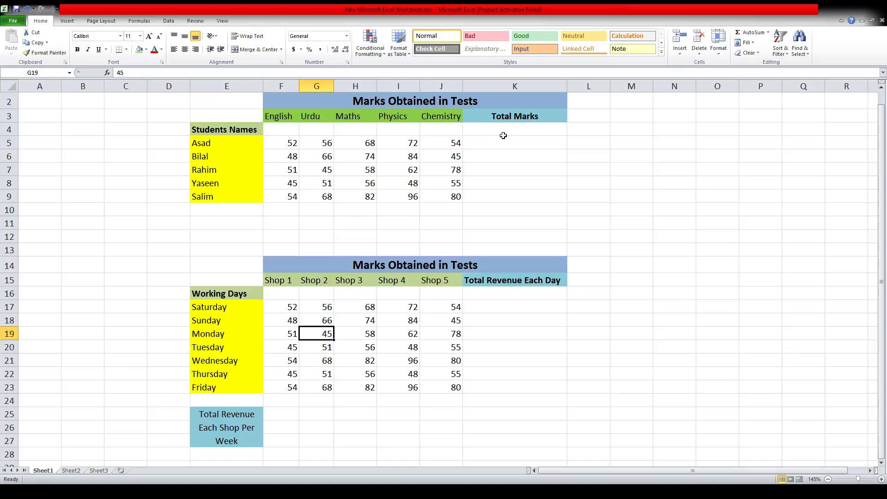
key(Right)
key(Right)
key(Right)
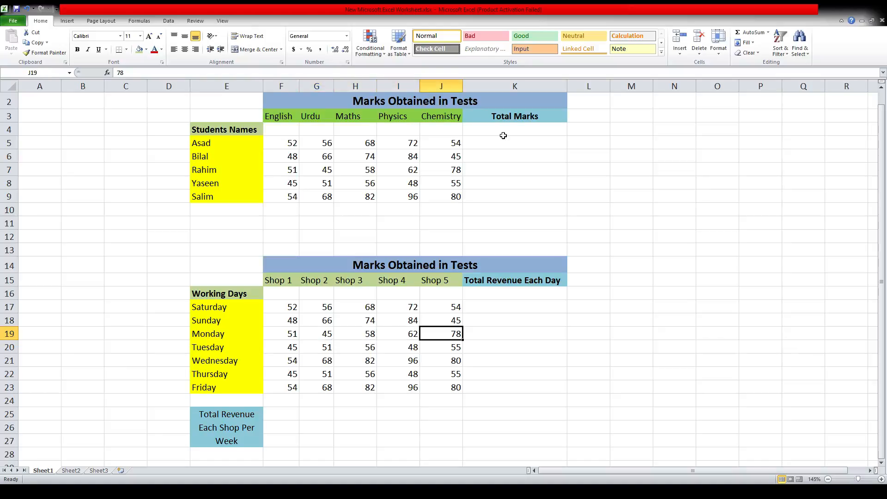
key(Right)
key(Right)
Review the first student's marks across row 5, from the name through English to Chemistry and the Total Marks column.
key(Up)
key(Up)
key(Up)
key(Up)
key(Up)
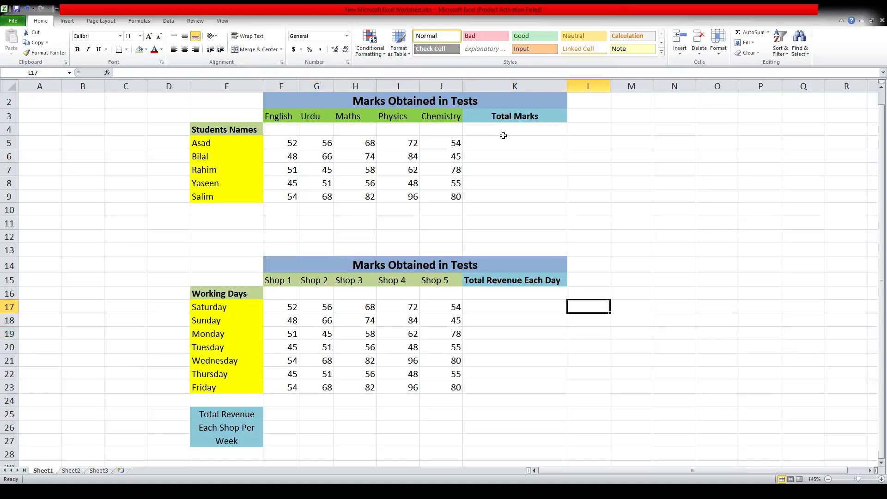
key(Up)
key(Up)
key(Up)
key(Up)
key(Up)
key(Up)
key(Up)
key(Up)
key(Up)
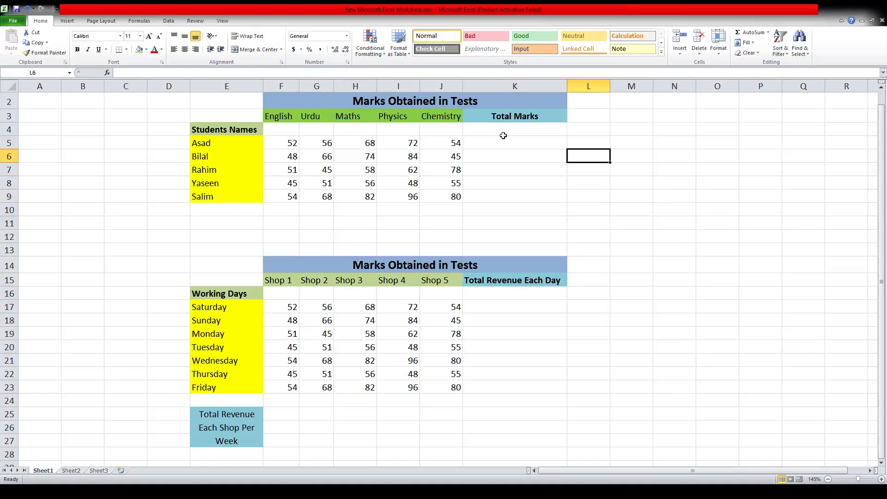
click(503, 137)
key(Left)
key(Left)
key(Left)
key(Left)
key(Left)
key(Left)
key(Left)
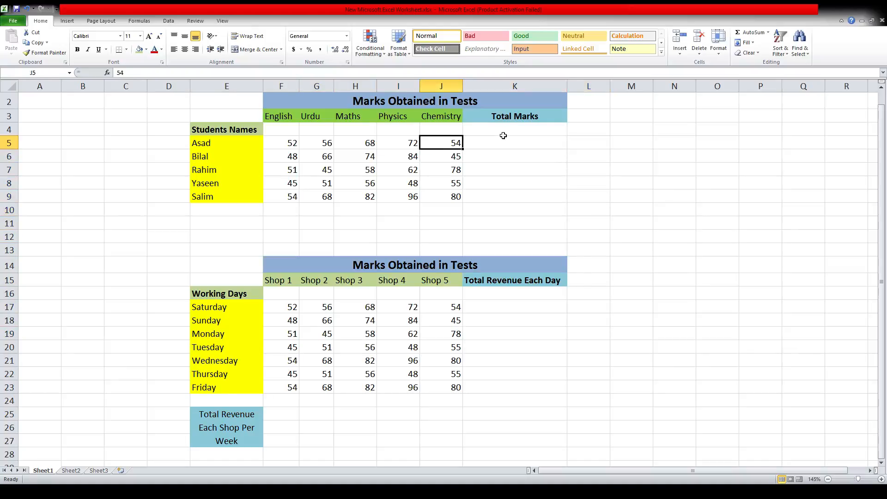
key(Right)
key(Right)
key(Right)
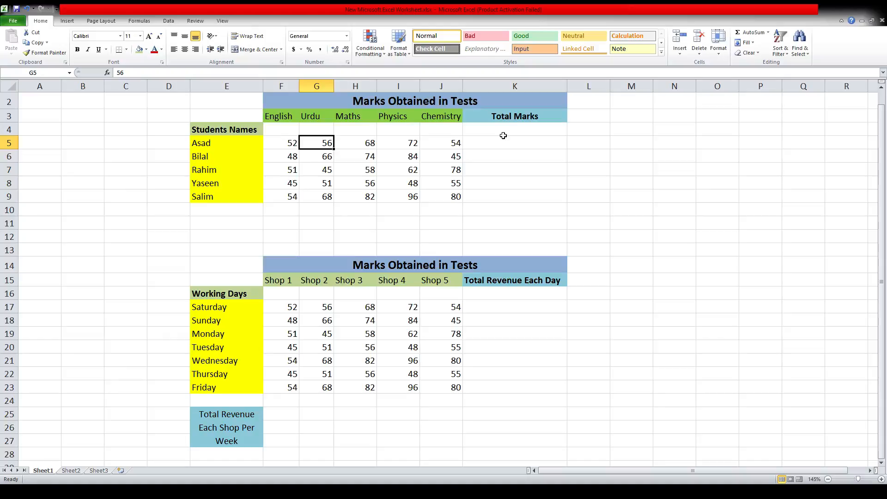
key(Left)
key(Left)
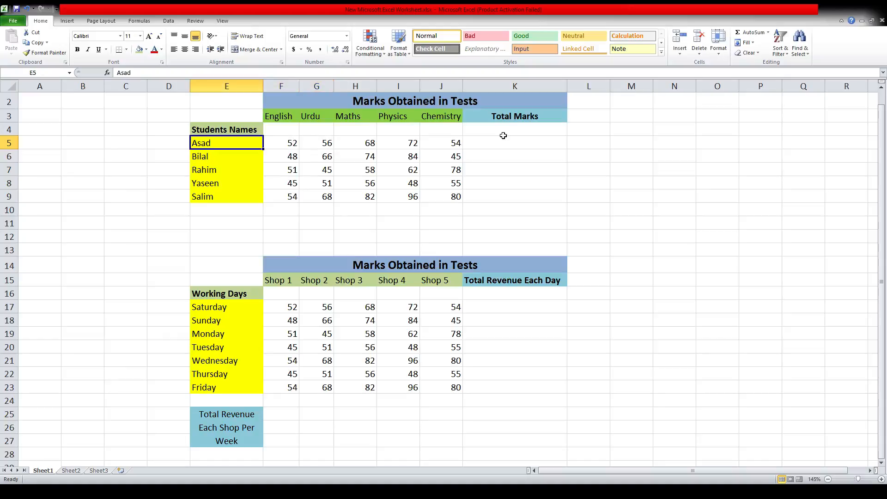
key(Right)
key(Right)
key(Right)
key(Right)
key(Right)
key(Right)
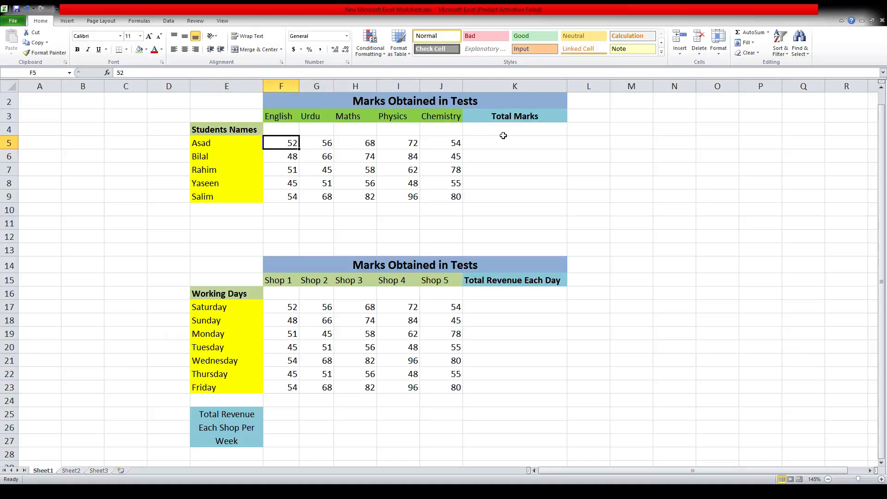
key(Up)
key(Up)
key(Down)
key(Down)
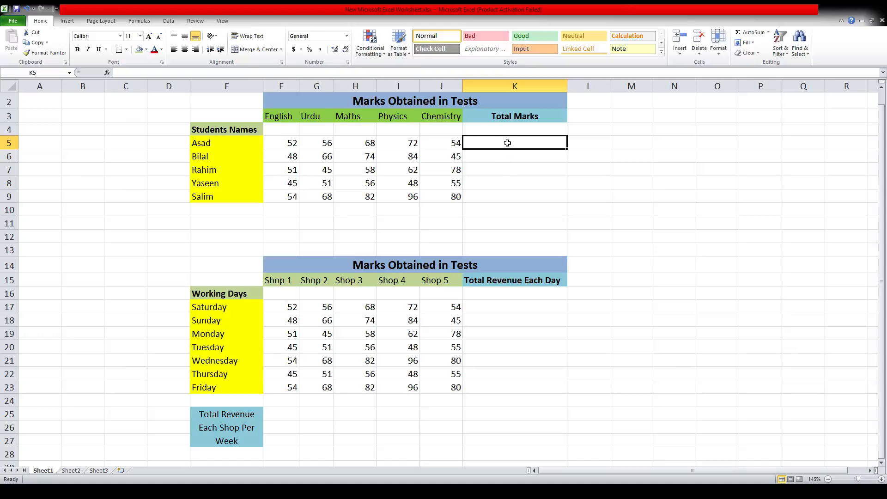
Enter the formula =SUM(F5:J5) in cell K5 to total the first student's marks.
text(=)
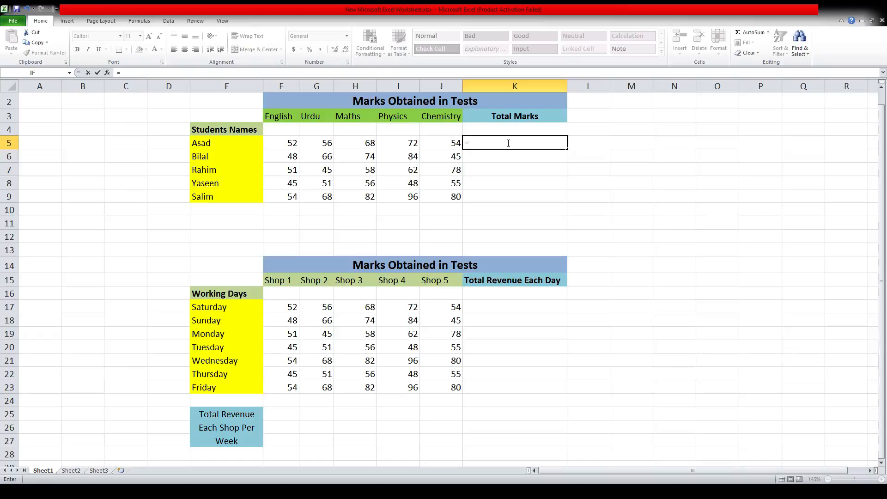
text(sum)
key(Tab)
click(450, 143)
key(shift+Left)
key(shift+Left)
key(shift+Left)
key(shift+Left)
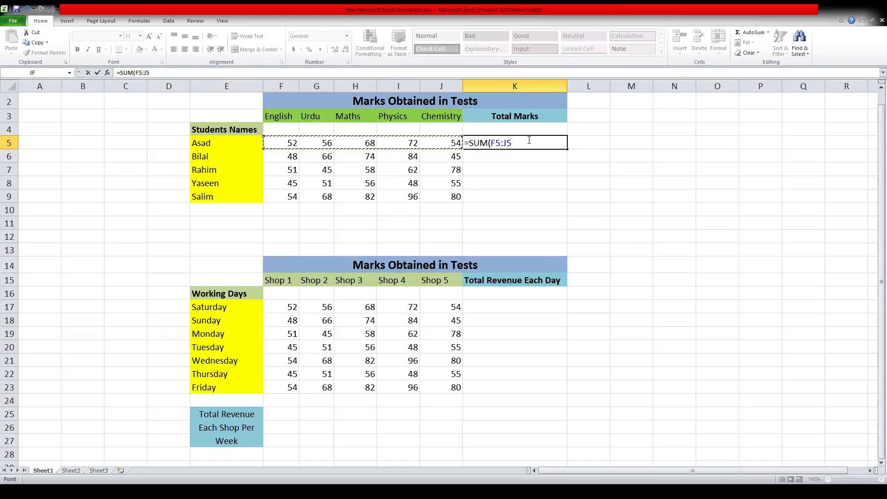
text())
key(Return)
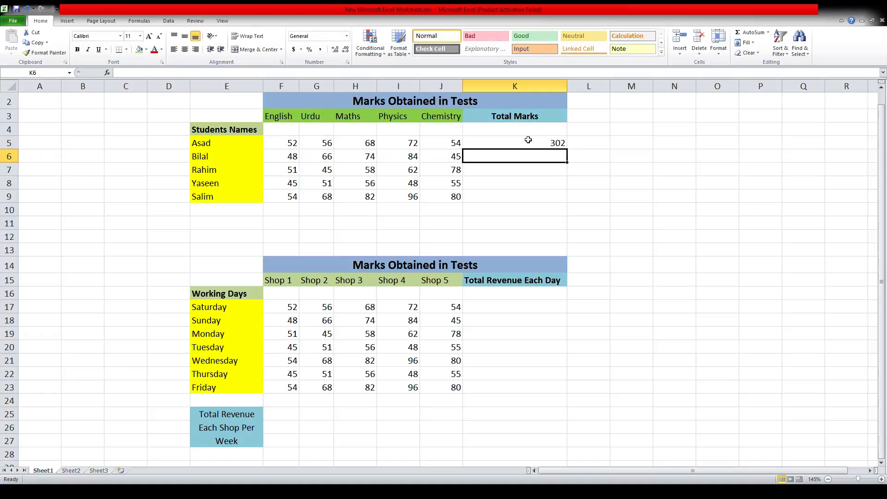
click(528, 139)
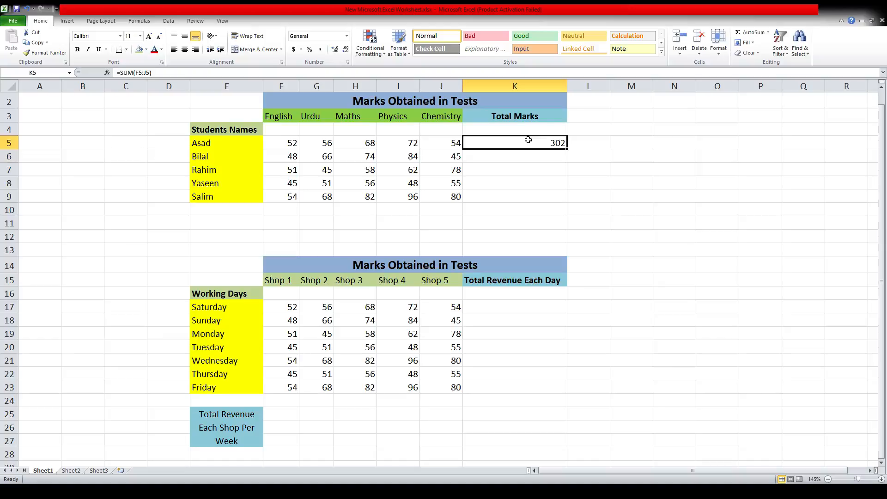
Enter the formula =SUM(F6:J6) in cell K6 to total the second student's marks.
key(Down)
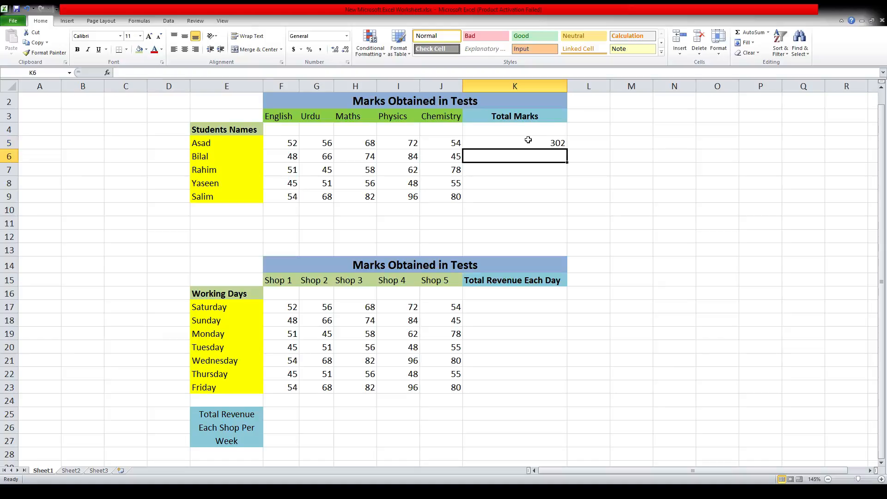
text(=sum)
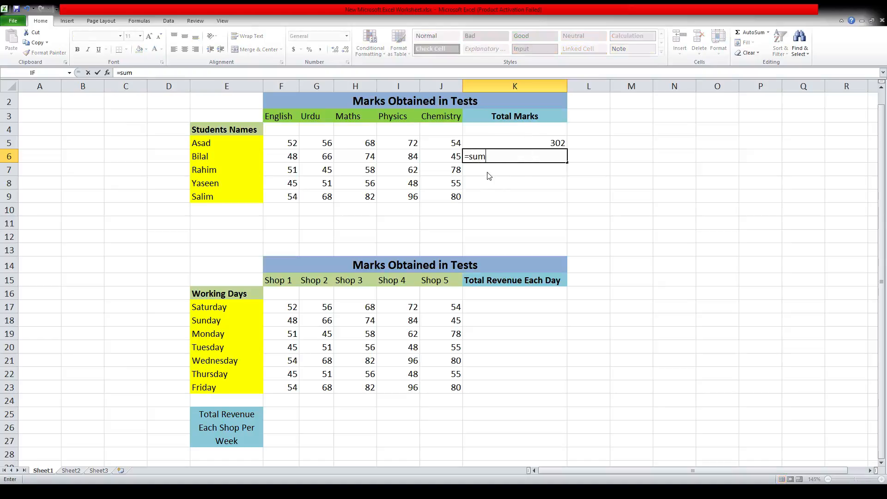
key(Tab)
key(Left)
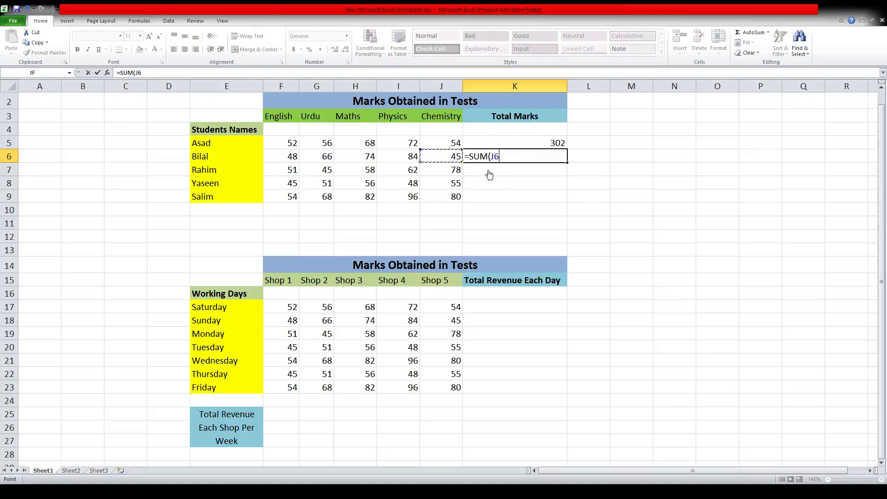
key(shift+Left)
key(shift+Left)
key(shift+Left)
key(shift+Left)
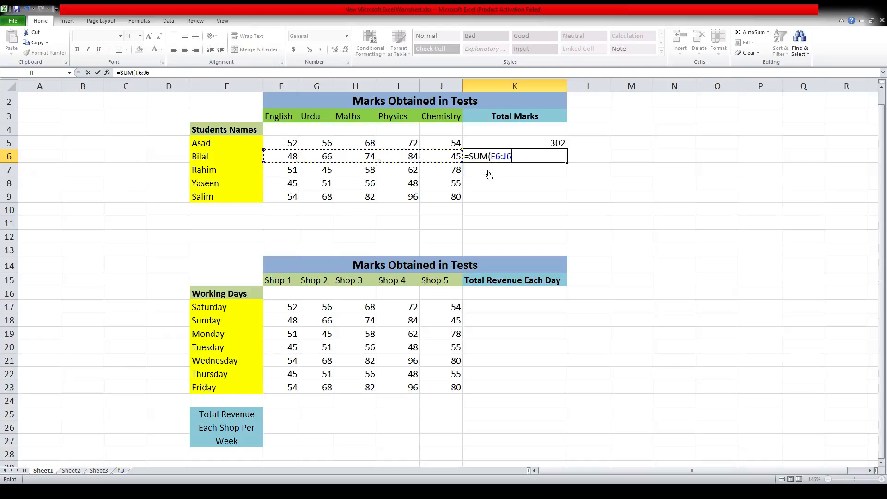
key(Return)
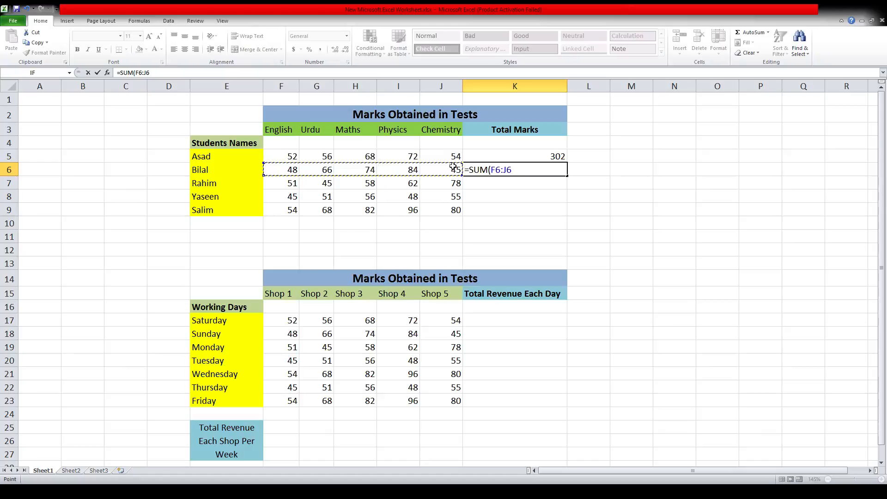
text())
key(Return)
Copy the Total Marks formula from K6 into K7 for the third student.
key(Up)
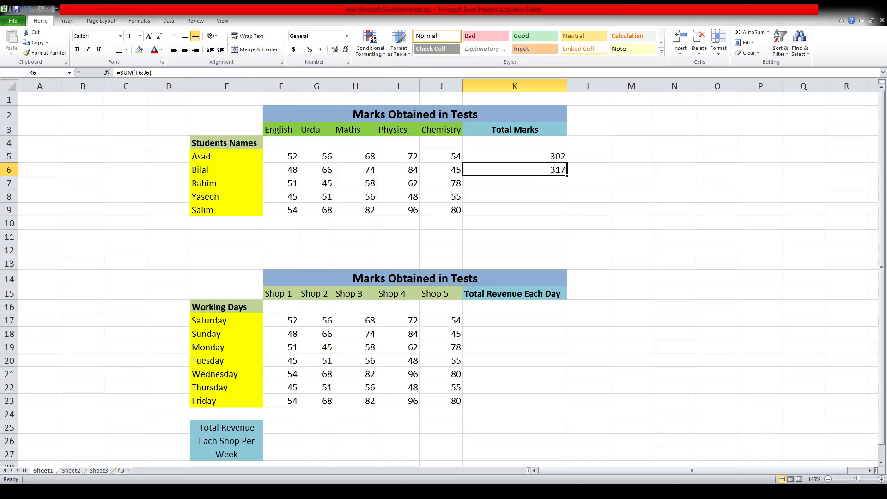
key(ctrl+c)
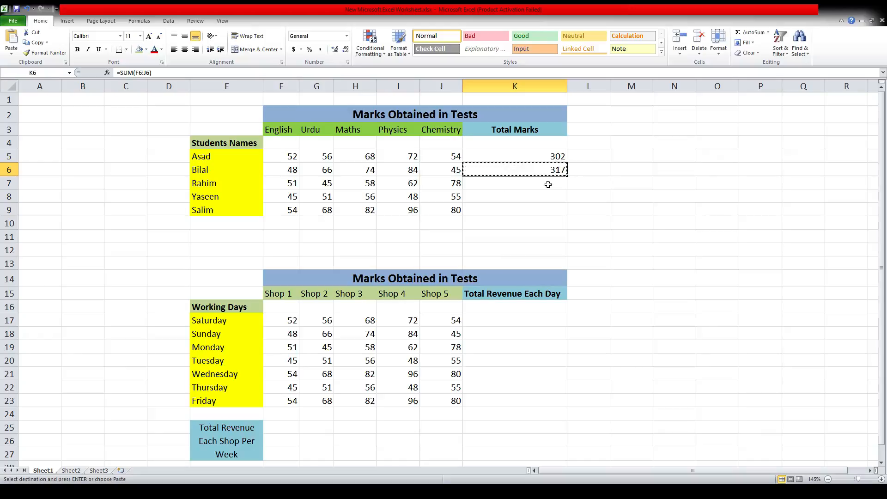
click(547, 184)
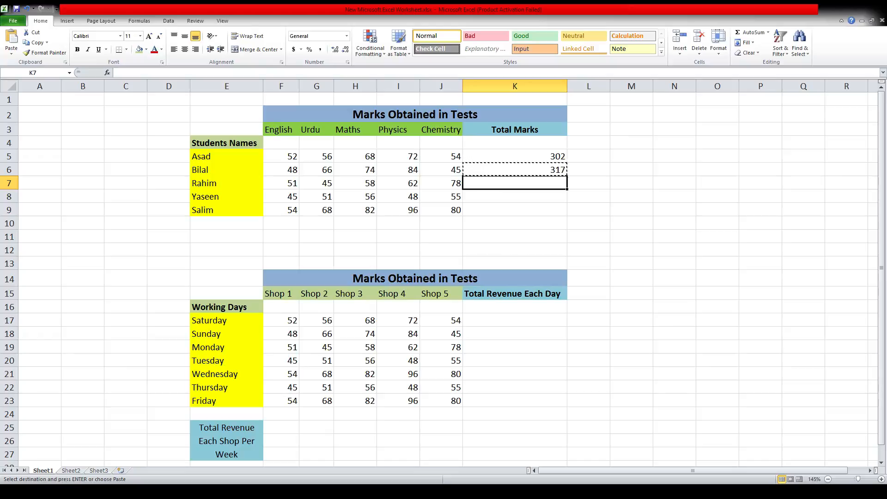
key(ctrl+v)
key(Down)
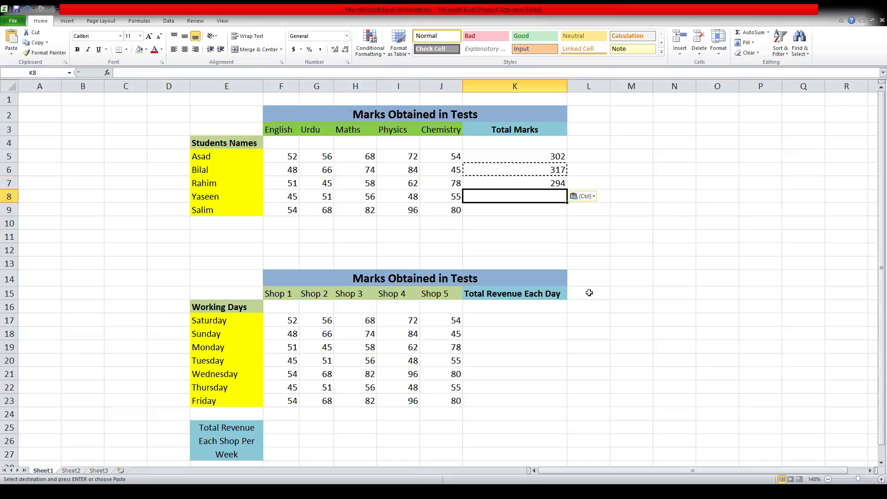
Copy the Total Marks formula from K7 into K8 and K9 for the last two students.
key(Up)
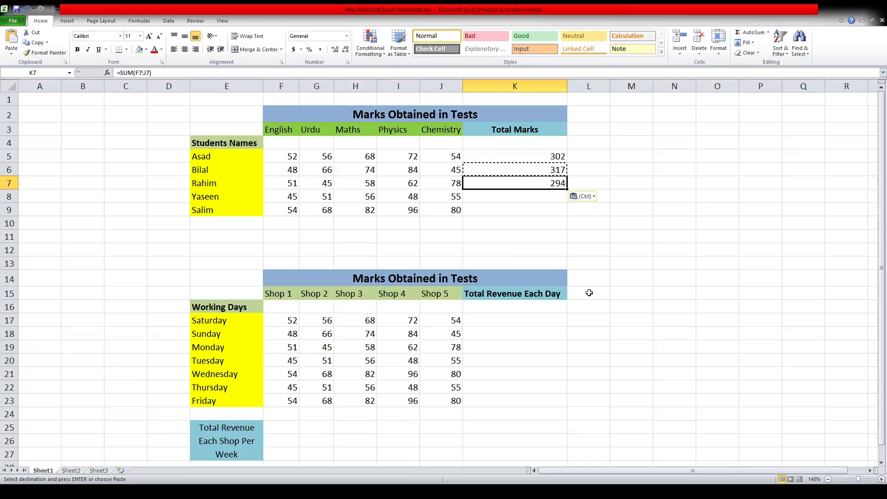
key(ctrl+c)
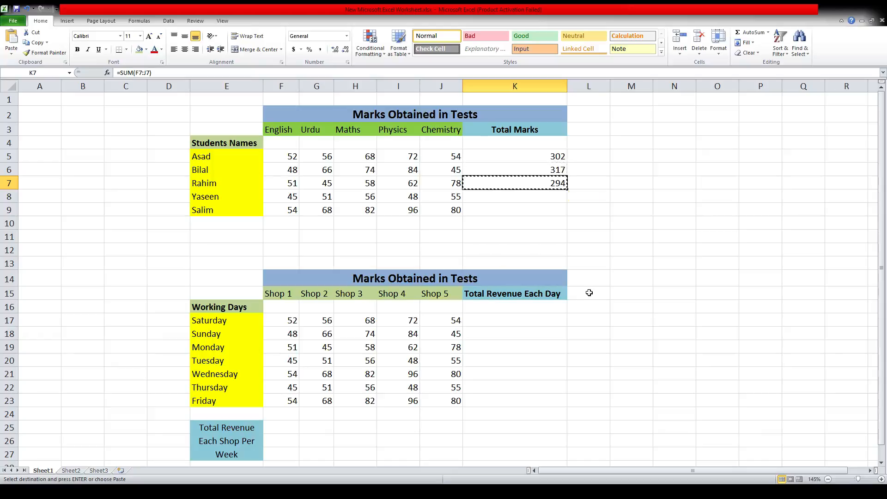
key(Down)
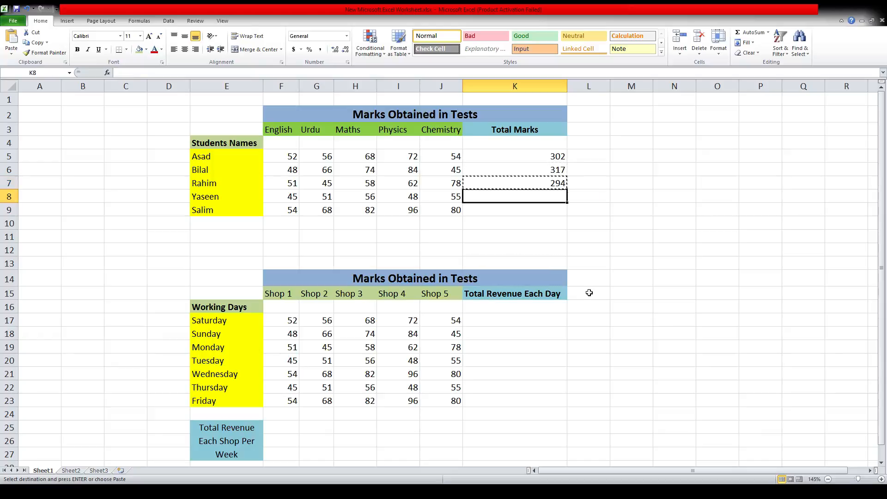
key(ctrl+v)
key(Down)
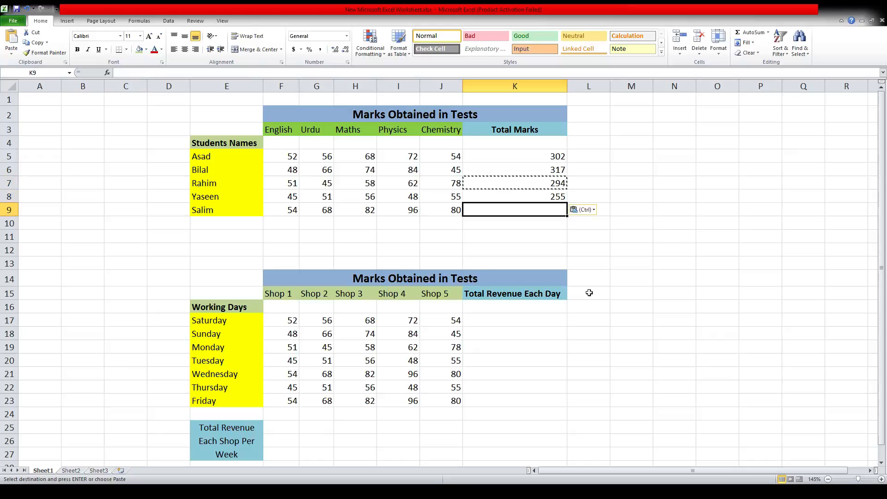
key(ctrl+v)
key(Right)
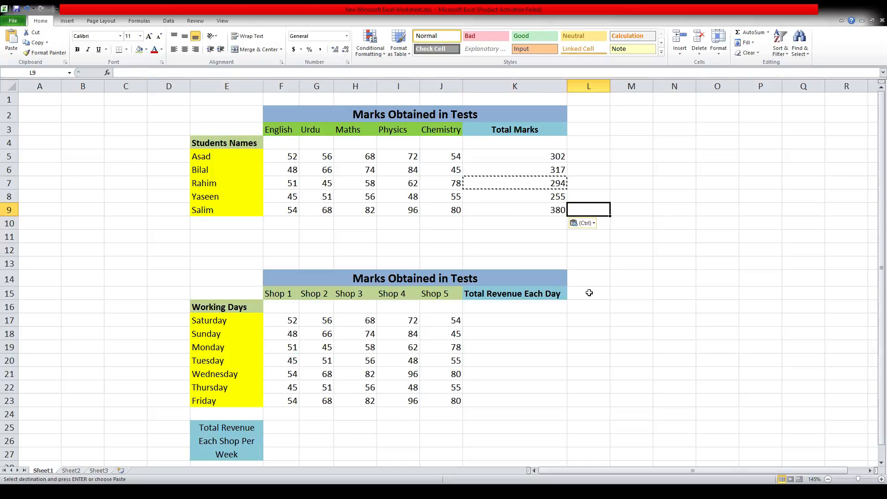
Enter the formula =SUM(F17:J17) in cell K17 to total Saturday's revenue across the five shops.
key(Down)
key(Down)
key(Down)
key(Down)
key(Down)
key(Down)
key(Down)
key(Down)
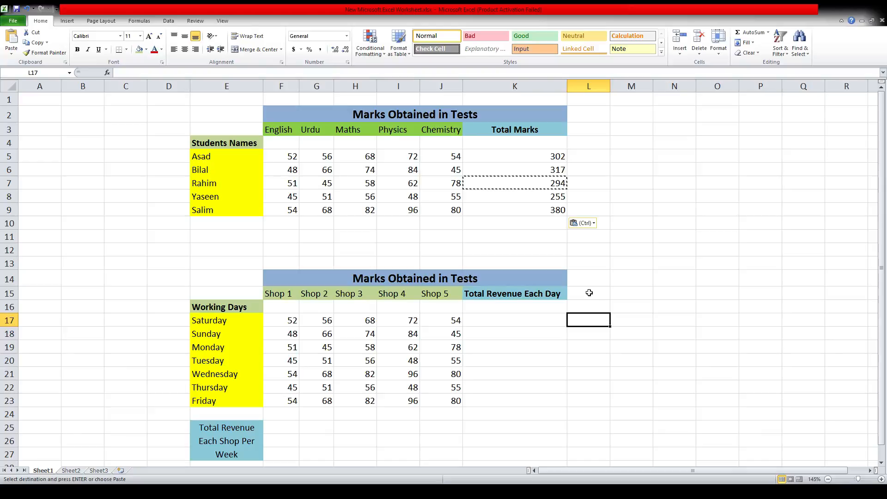
key(Left)
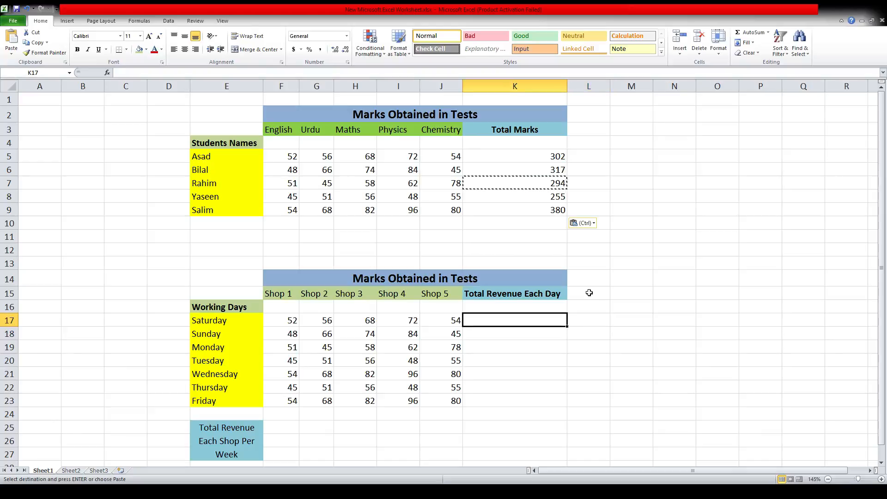
text(=sum)
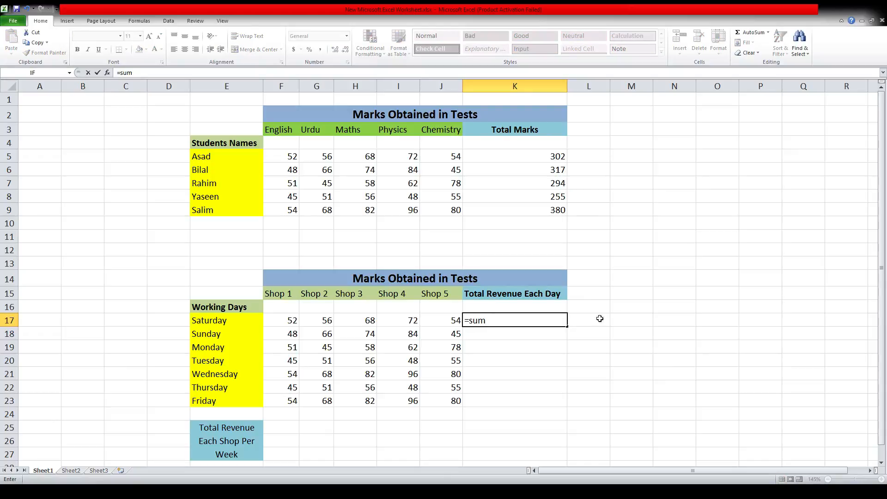
key(Tab)
key(Left)
key(shift+Left)
key(shift+Left)
key(shift+Left)
key(shift+Left)
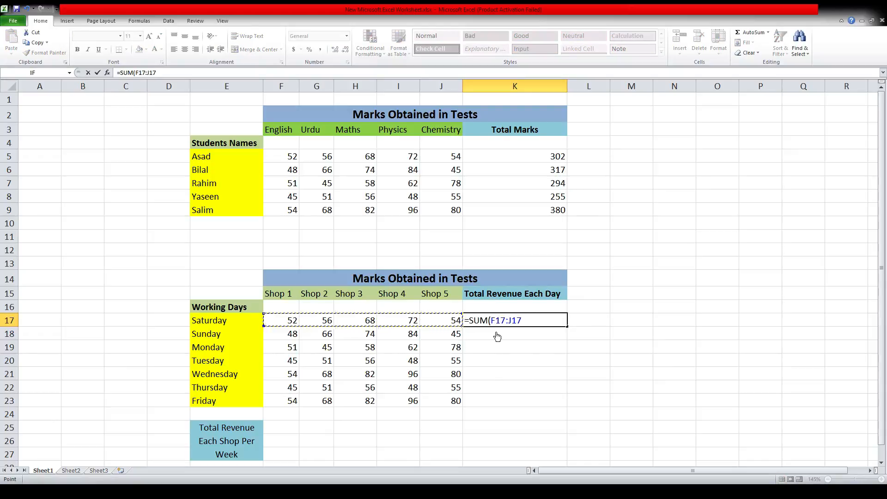
text())
key(Return)
Copy the Total Revenue Each Day formula from K17 into K18:K23 for Sunday through Friday.
key(Up)
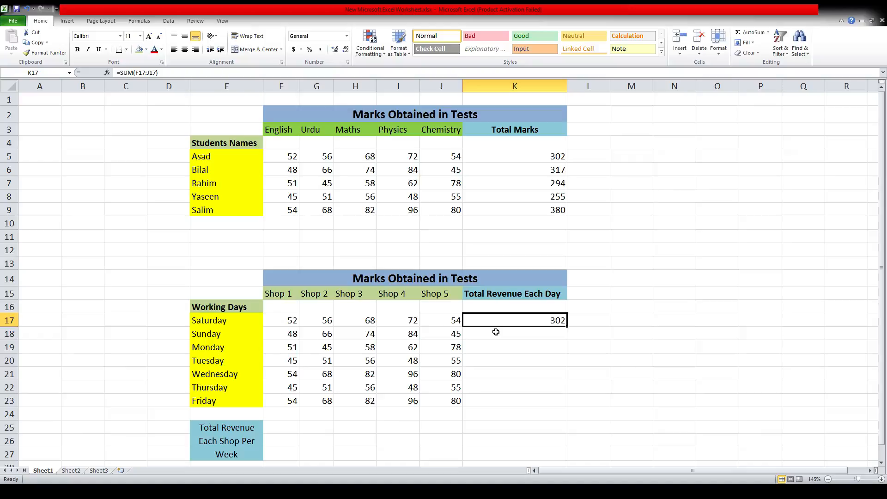
key(ctrl+c)
click(496, 332)
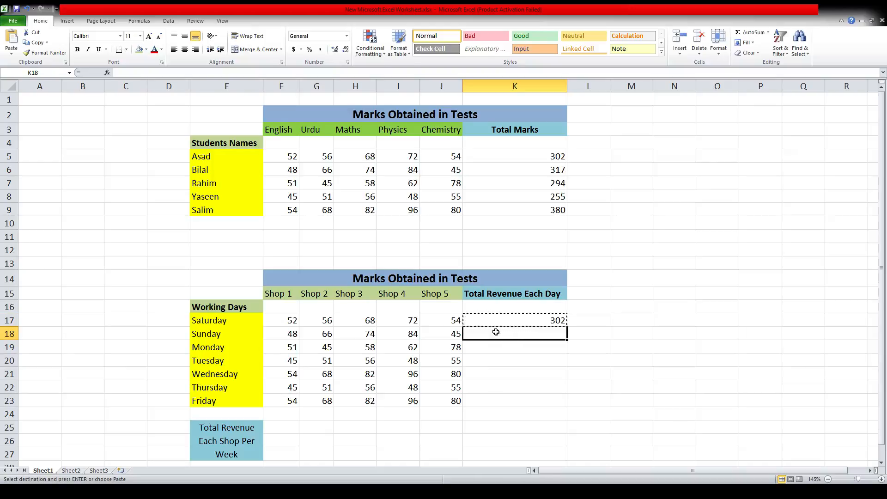
key(shift+Down)
key(shift+Down)
key(shift+Down)
key(shift+Down)
key(shift+Down)
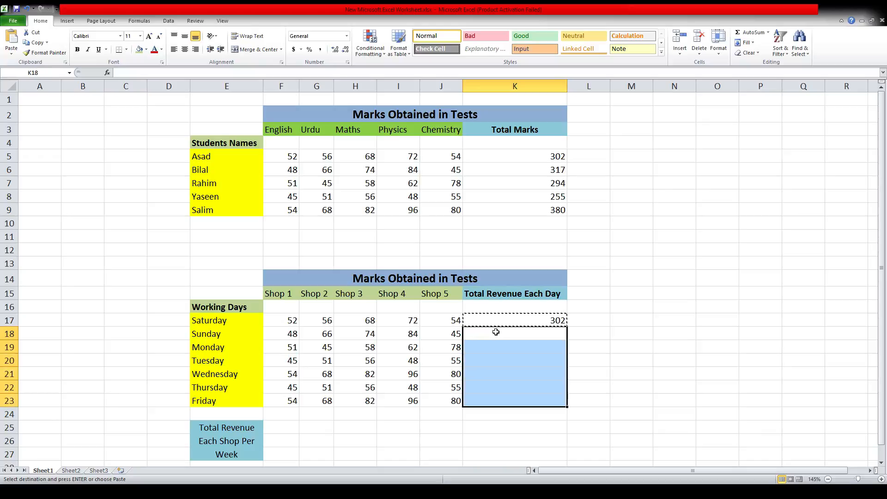
key(ctrl+v)
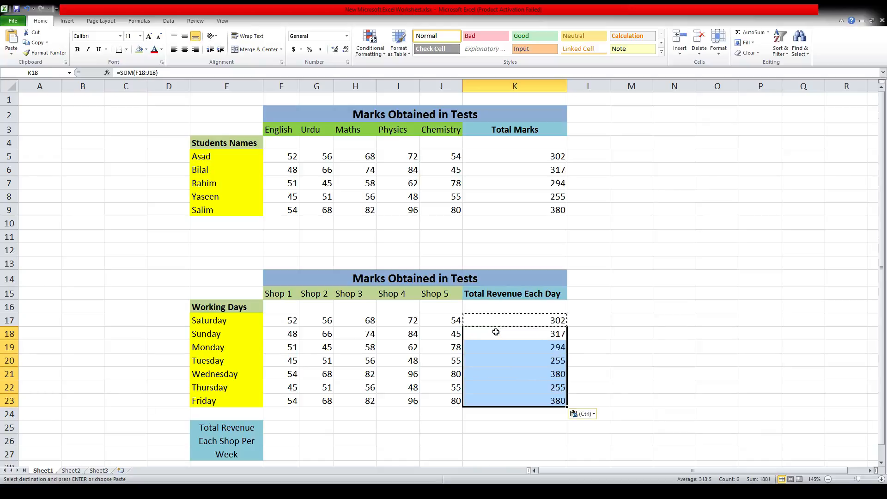
Review the daily revenue totals in column K and Shop 1's daily figures from Saturday to Friday.
key(Down)
key(Down)
key(Down)
key(Down)
key(Down)
key(Down)
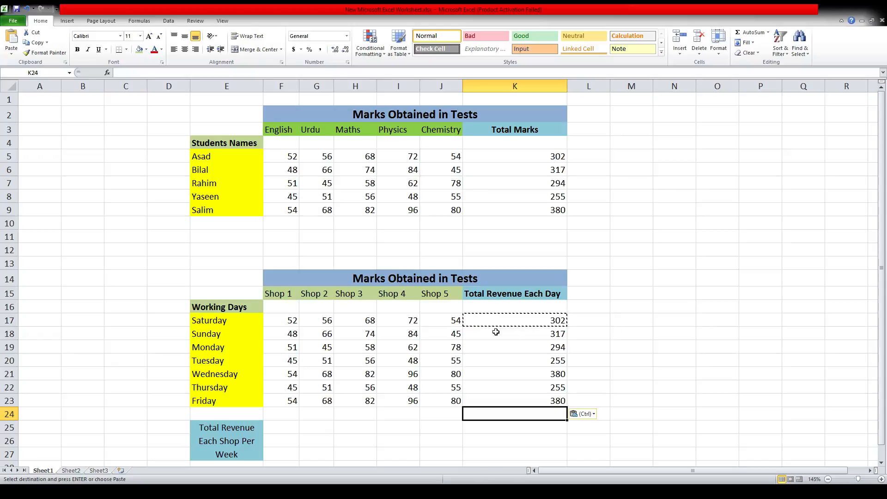
key(Down)
key(Down)
key(Down)
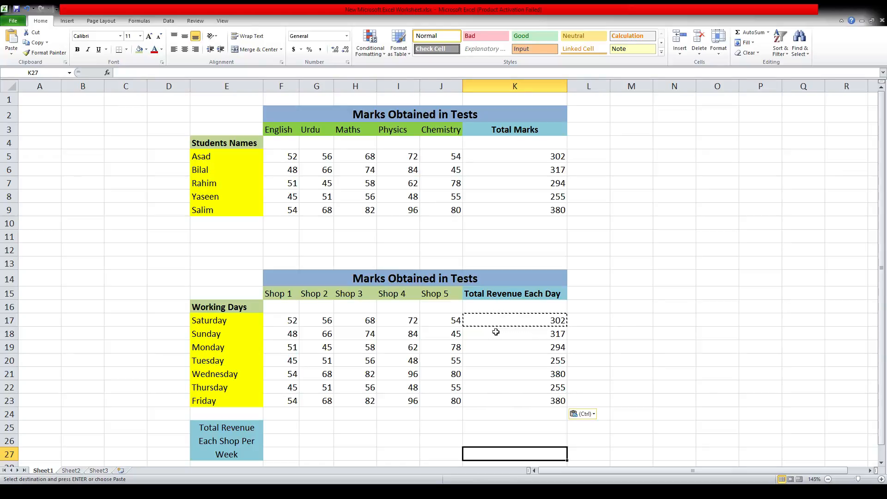
key(Left)
key(Left)
key(Left)
key(Left)
key(Left)
key(Escape)
key(Up)
key(Up)
key(Up)
key(Up)
key(Up)
key(Up)
key(Up)
key(Up)
key(Up)
key(Up)
key(Up)
key(Down)
key(Down)
key(Down)
key(Down)
key(Down)
key(Down)
key(Down)
key(Down)
key(Down)
key(Down)
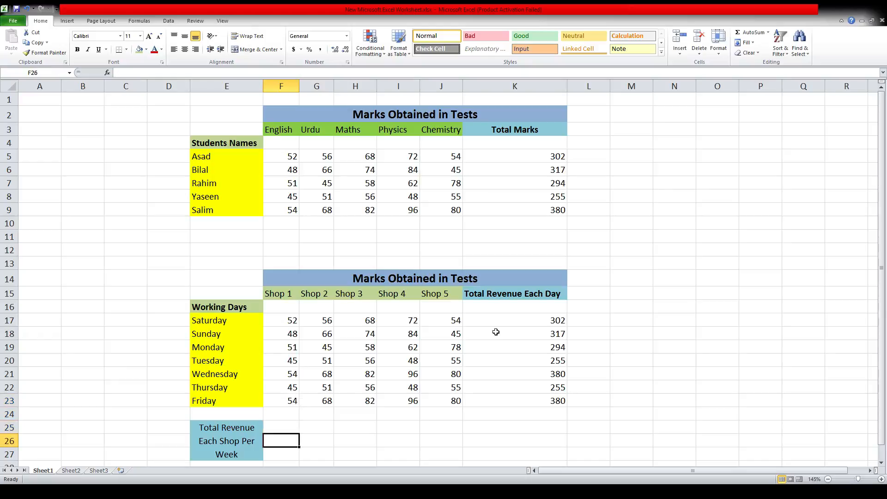
key(Right)
key(Left)
key(Up)
key(Up)
key(Up)
key(Up)
key(Up)
key(Up)
key(Up)
key(Up)
key(Up)
key(Down)
key(Down)
key(Down)
key(Down)
key(Down)
key(Up)
key(Up)
key(Up)
Enter the formula =SUM(F17:F23) in cell F26 to total Shop 1's revenue for the week.
key(Down)
key(Down)
key(Down)
key(Down)
key(Down)
key(Down)
key(Down)
text(=sum)
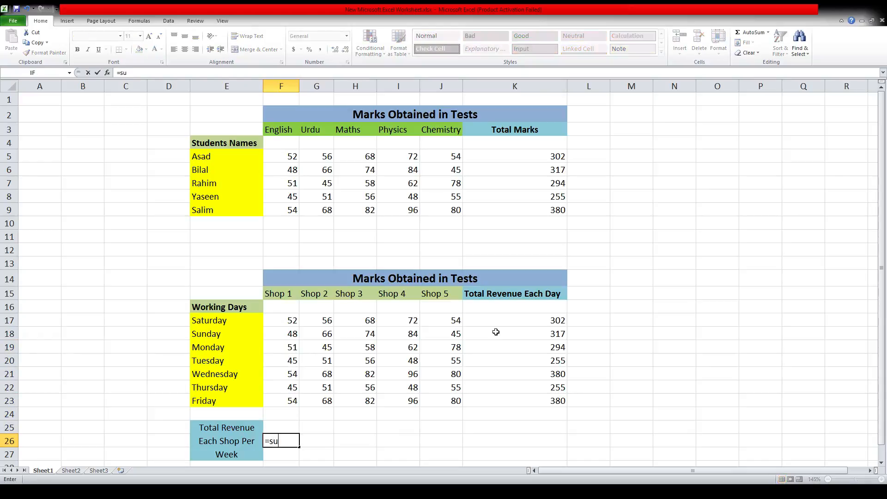
key(Tab)
key(Up)
key(Up)
key(Up)
key(Up)
key(Up)
key(Up)
key(Up)
key(Up)
key(Up)
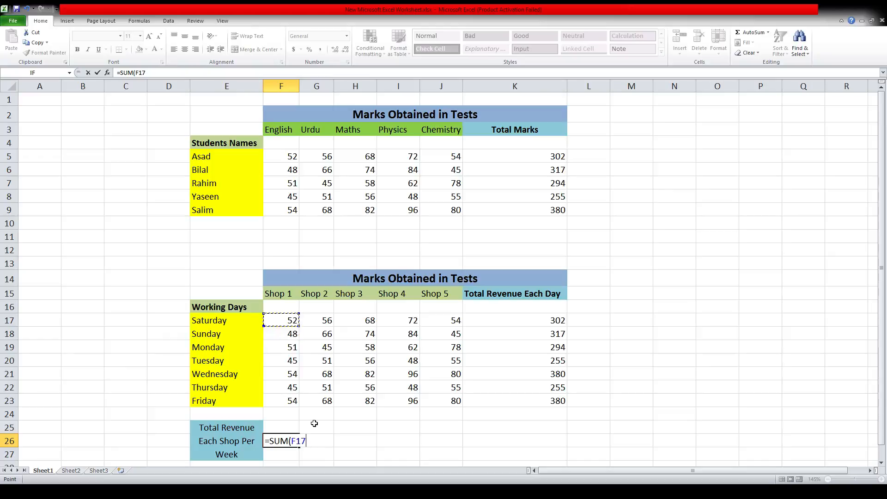
key(shift+Down)
key(shift+Down)
key(shift+Down)
key(shift+Down)
key(shift+Down)
key(shift+Down)
key(Return)
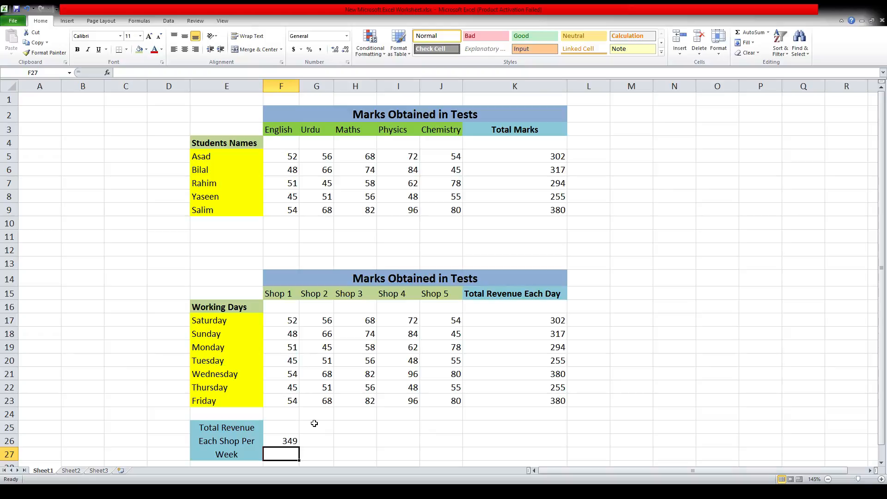
Copy the weekly revenue formula from F26 into G26:J26 for Shops 2 to 5.
key(Up)
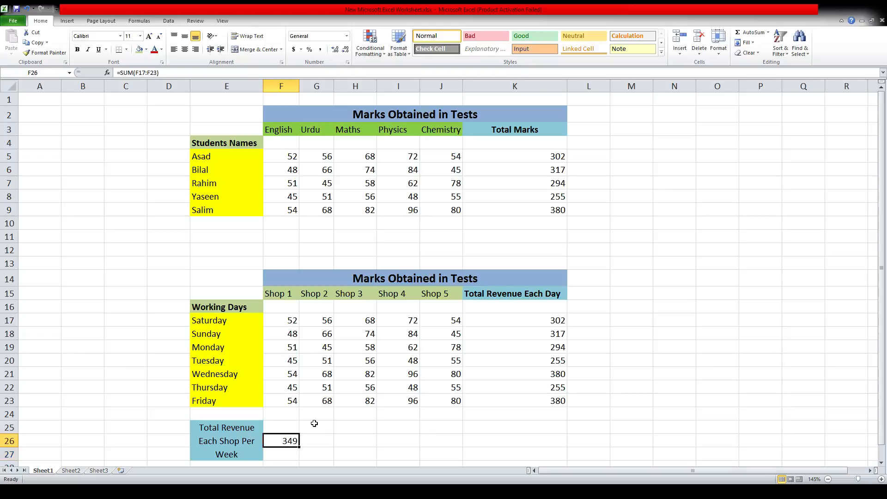
key(ctrl+c)
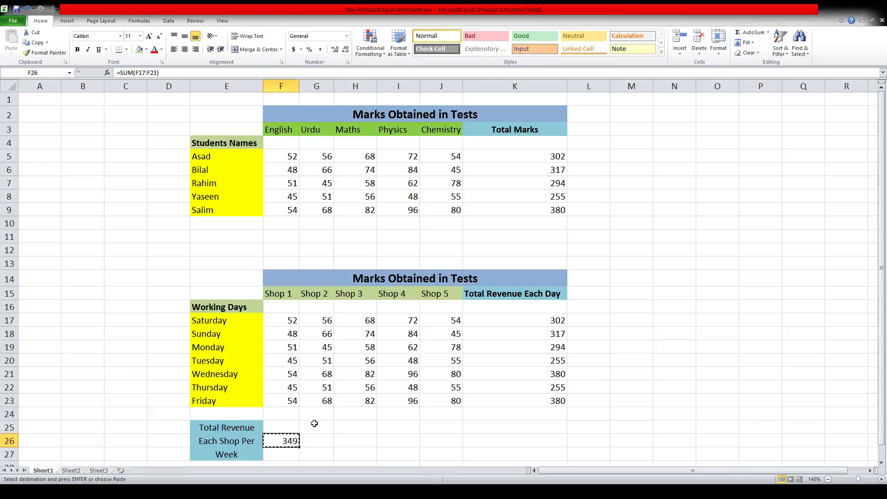
key(Right)
key(shift+Right)
key(shift+Right)
key(shift+Right)
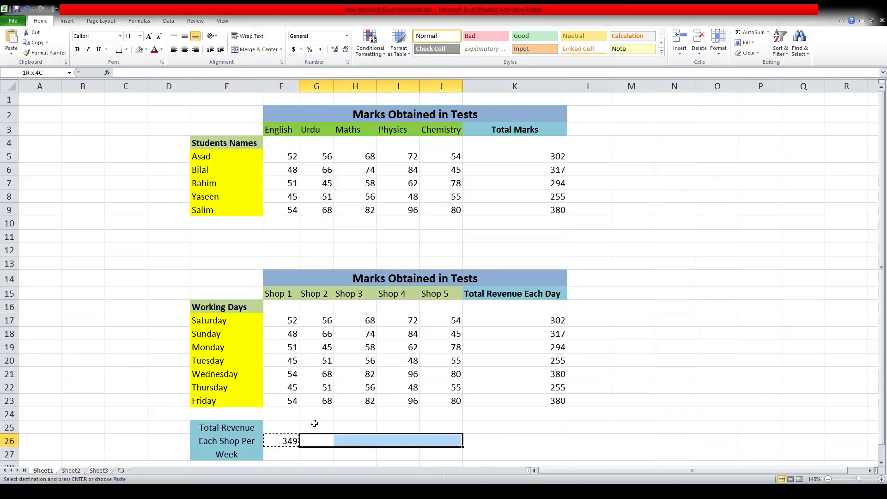
key(Return)
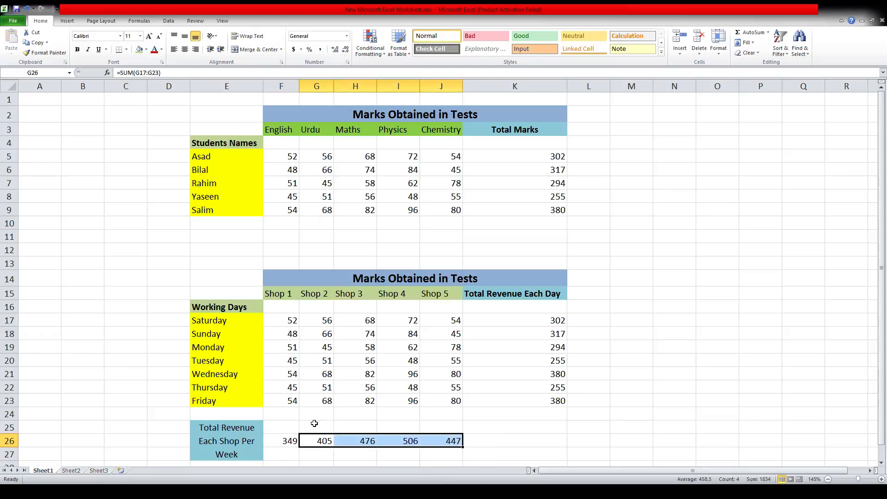
key(Down)
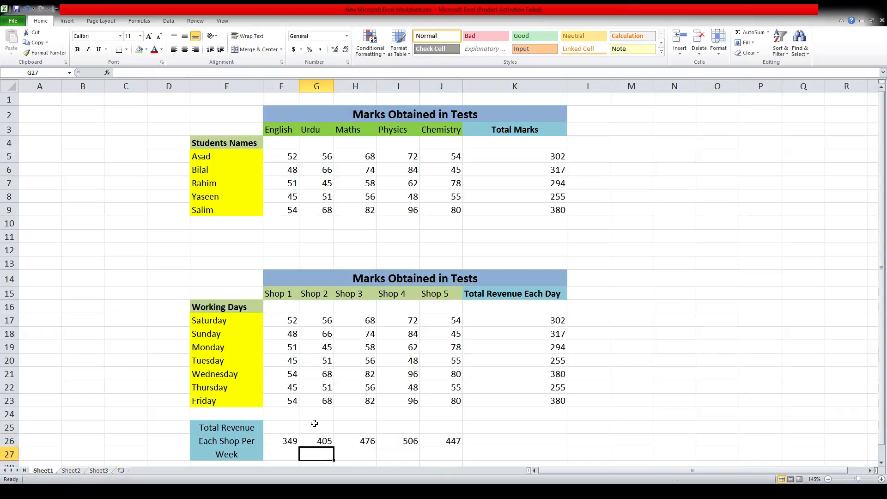
Review Shop 2's daily figures, Saturday's revenue across the shops, and the daily total formulas in K17 and K18.
key(Up)
key(Up)
key(Up)
key(Up)
key(Up)
key(Up)
key(Up)
key(Up)
key(Up)
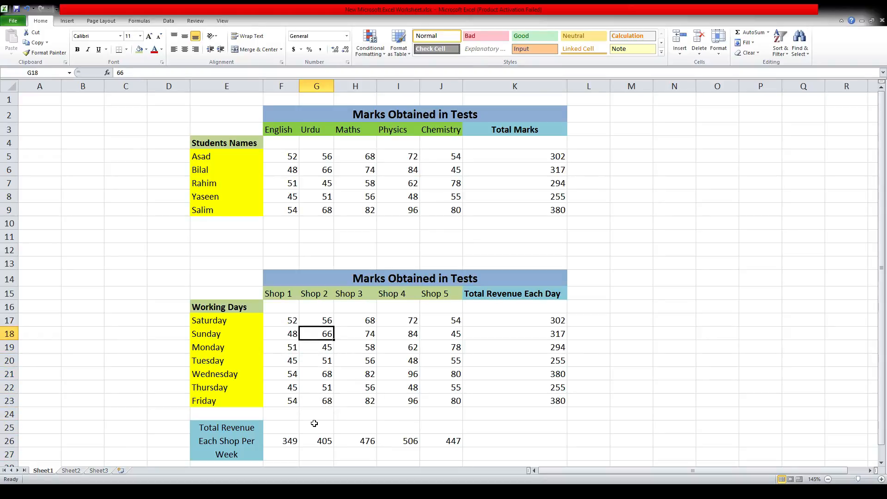
key(Up)
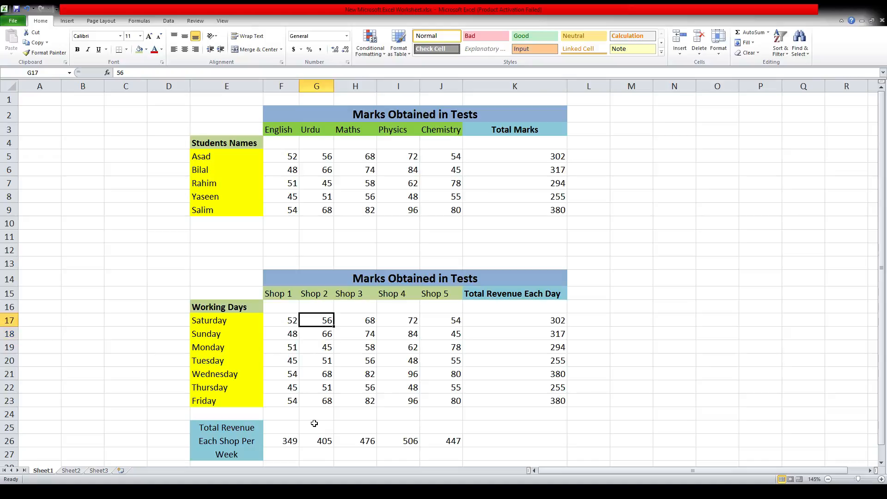
key(Left)
key(Right)
key(Right)
key(Right)
key(Right)
key(Right)
key(Right)
key(Left)
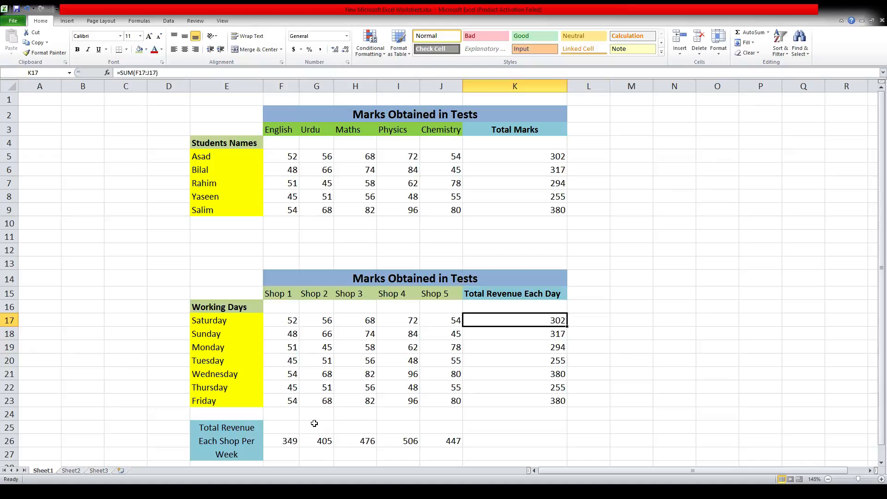
key(Down)
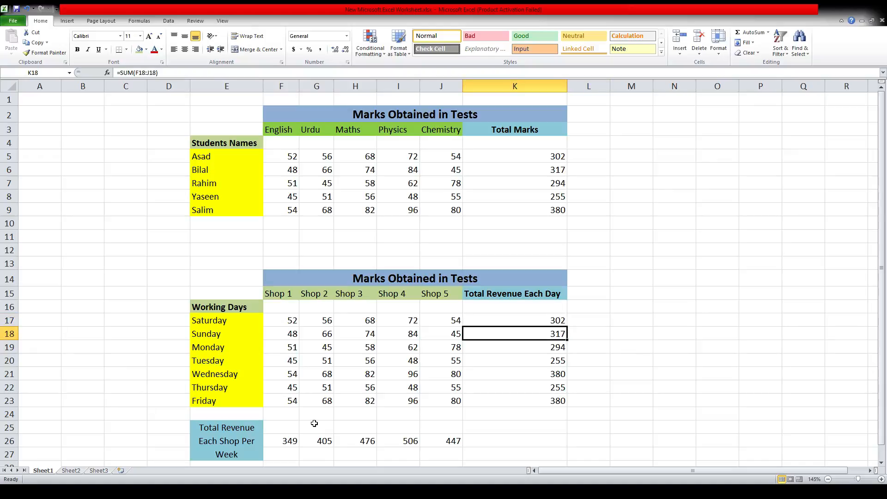
key(Up)
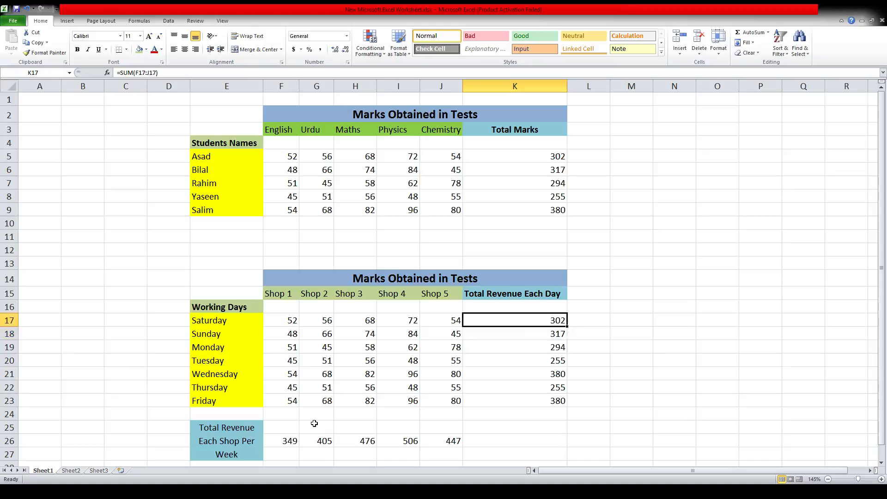
key(Left)
key(Left)
key(Left)
key(Left)
key(Left)
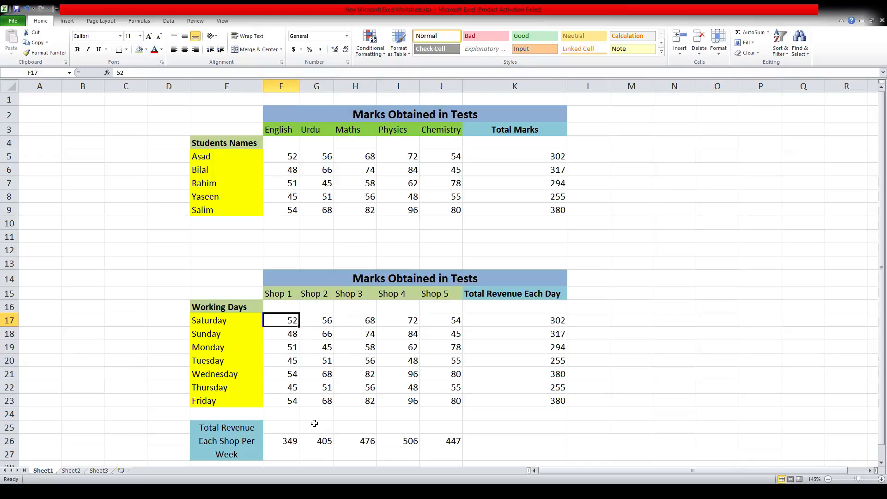
Examine Shop 1's daily figures and the weekly revenue formulas in row 26 across to Shop 5.
key(Down)
key(Down)
key(Down)
key(Down)
key(Down)
key(Down)
key(Down)
key(Down)
key(Down)
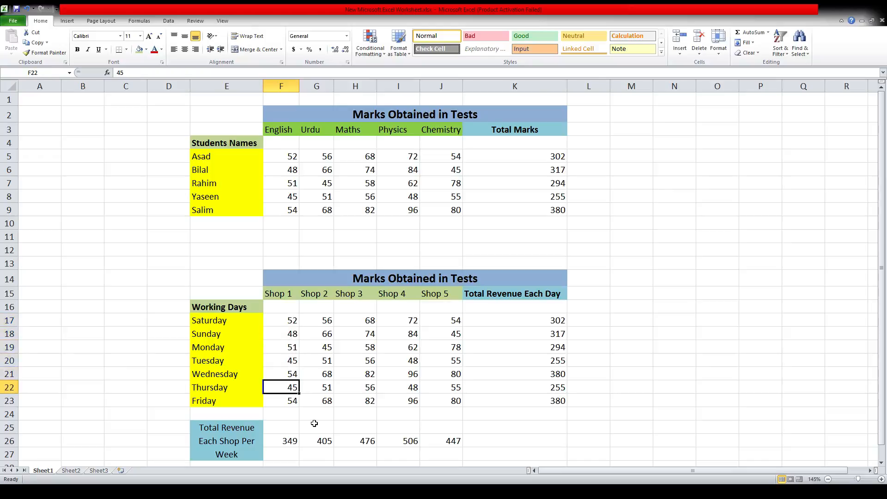
key(Right)
key(Right)
key(Right)
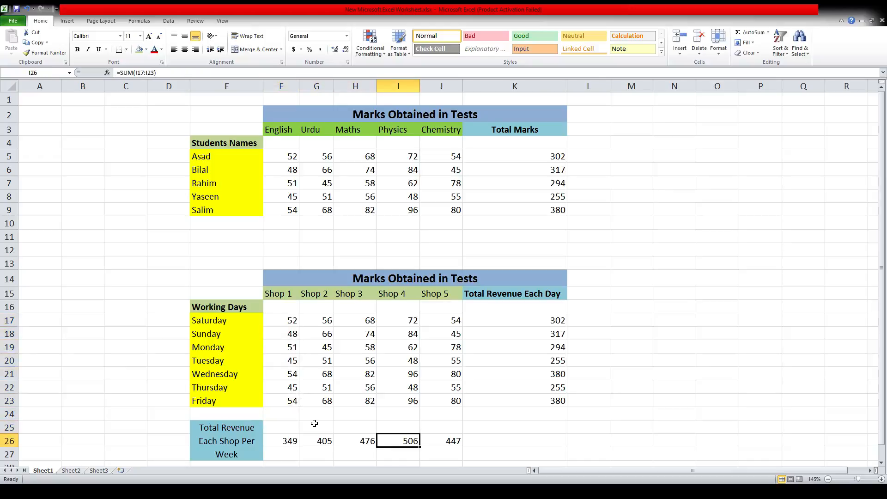
key(Right)
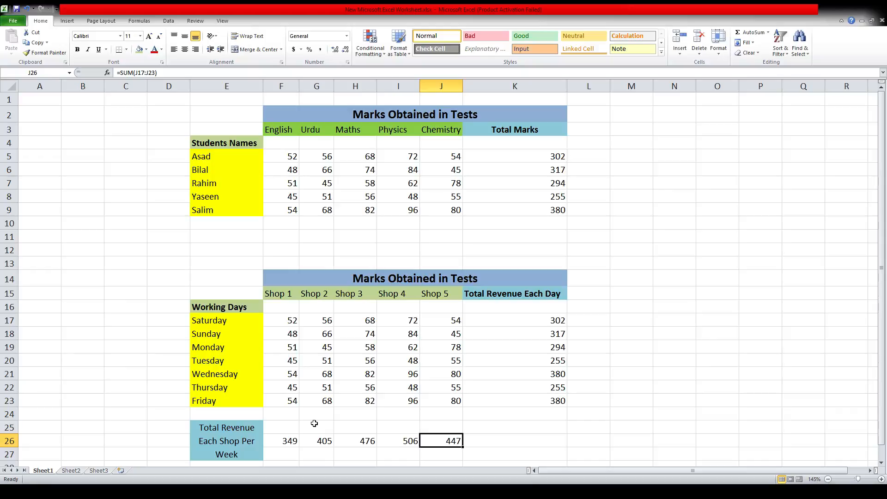
Examine Shop 4's column from its weekly revenue total in I26 up through the daily figures to the heading in I15.
key(Left)
key(shift+Up)
key(shift+Up)
key(shift+Up)
key(shift+Up)
key(shift+Up)
key(shift+Up)
key(shift+Up)
key(shift+Up)
key(shift+Up)
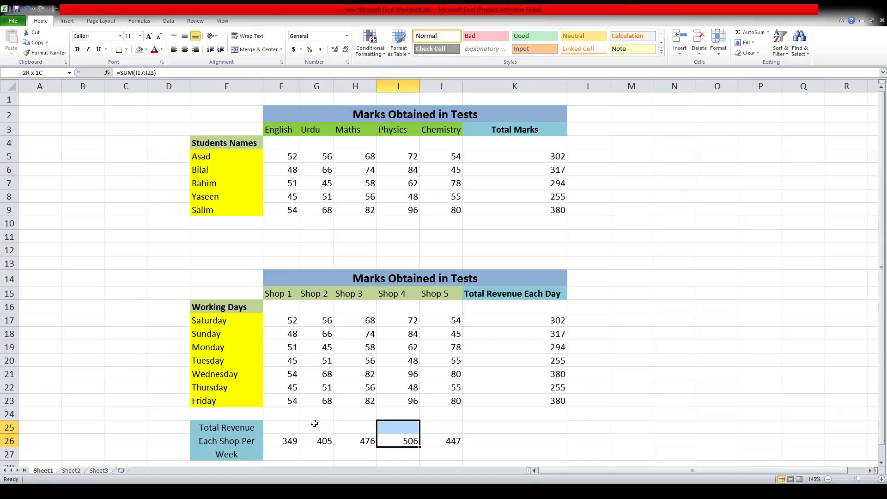
key(shift+Up)
key(shift+Up)
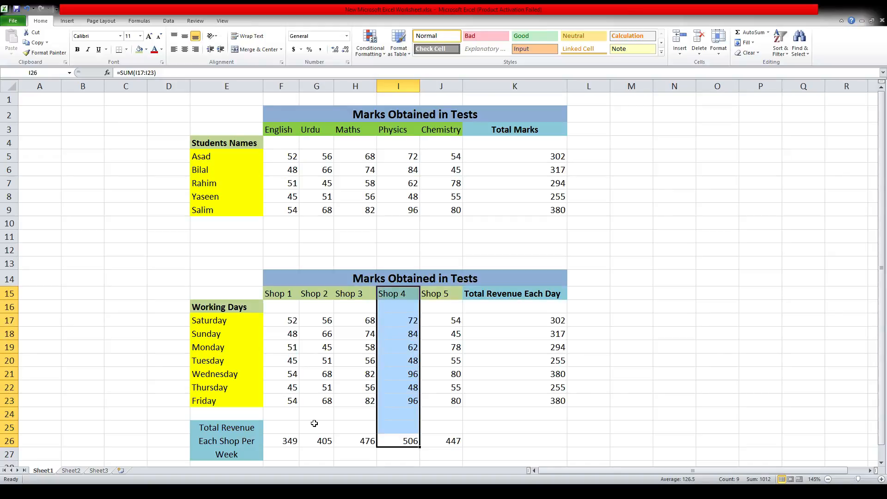
key(Down)
key(Down)
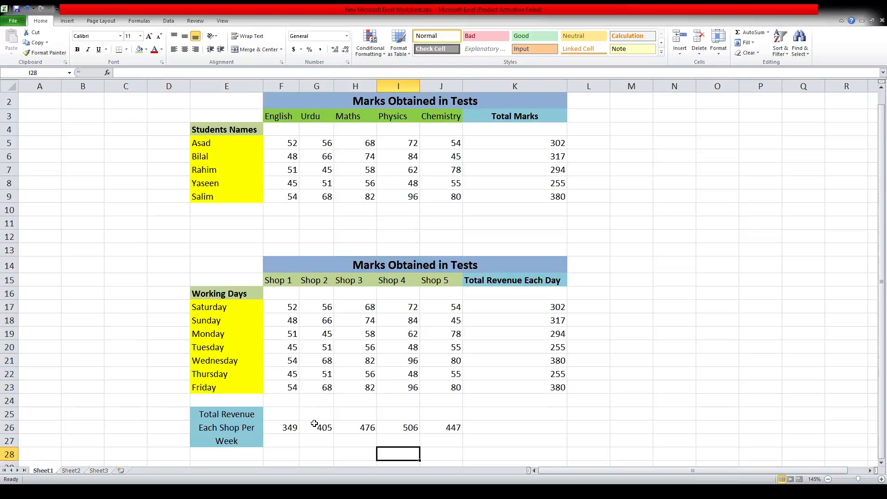